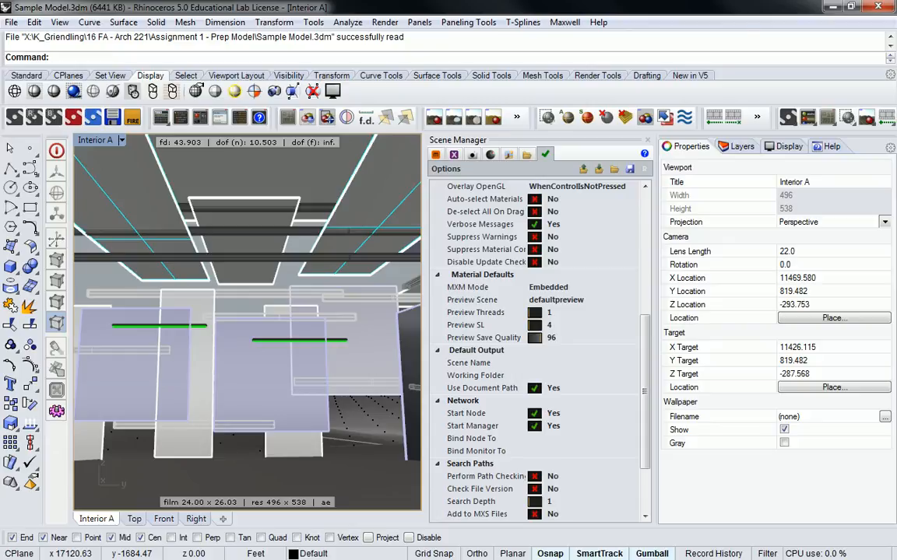
click(742, 146)
click(783, 147)
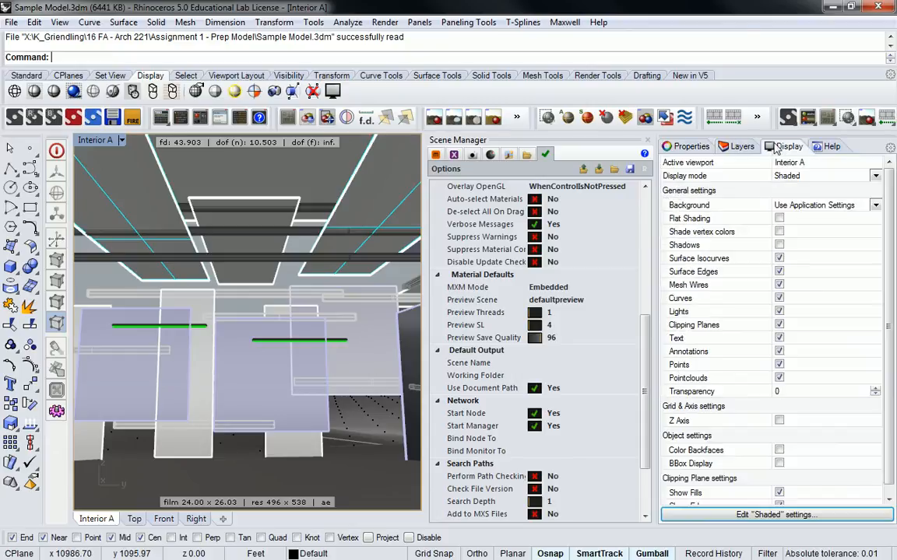
click(689, 146)
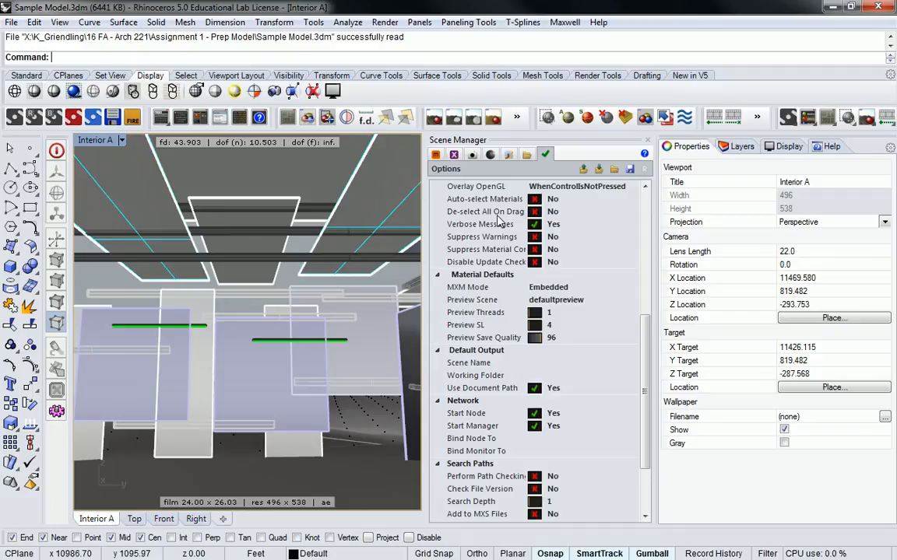
Restore the four-viewport layout and frame the building in the Front and Top viewports
double_click(93, 141)
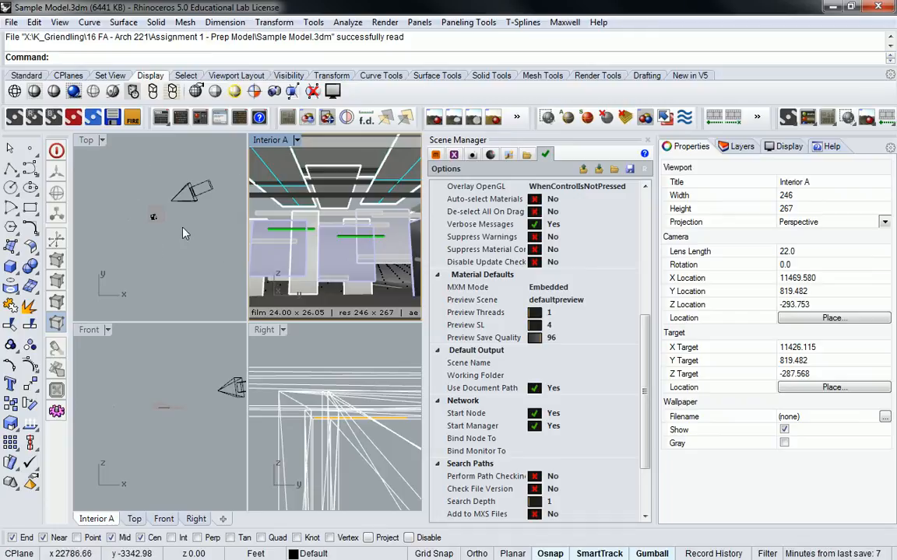
click(148, 385)
scroll(156, 399, up, 10)
scroll(224, 397, up, 6)
scroll(138, 389, up, 5)
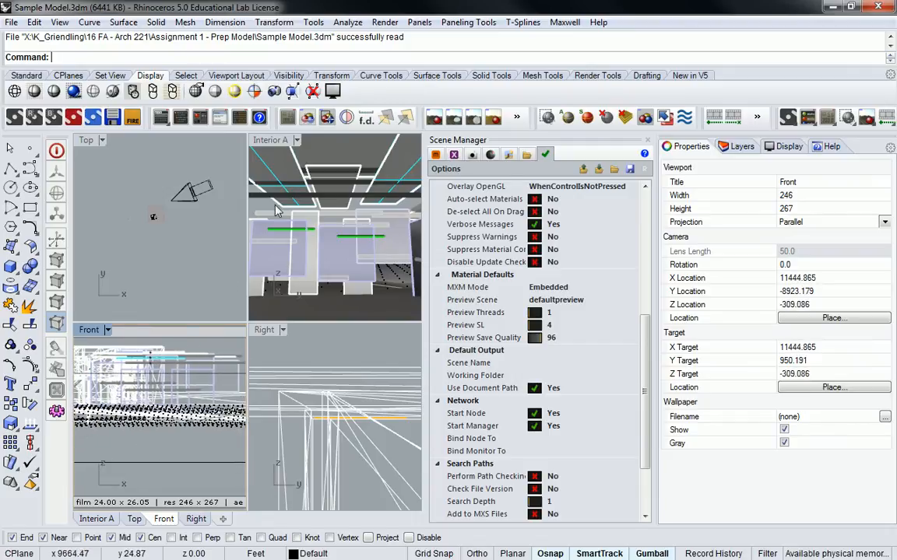
scroll(197, 366, down, 5)
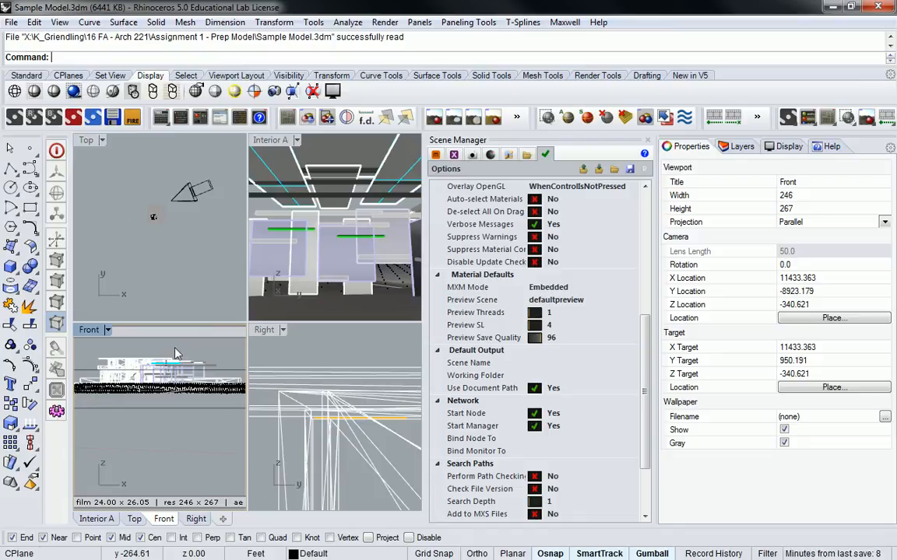
click(155, 205)
scroll(158, 209, up, 5)
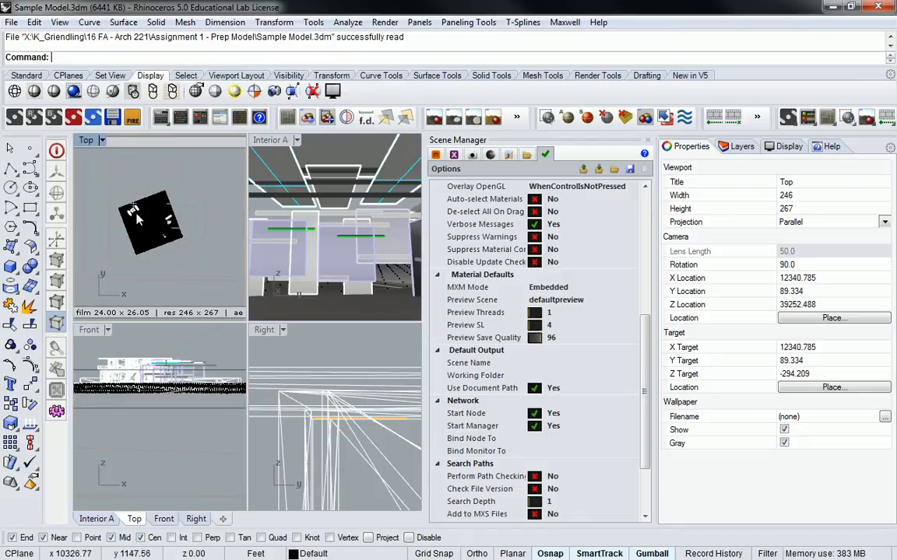
scroll(134, 215, up, 14)
scroll(128, 212, down, 8)
scroll(190, 239, up, 14)
scroll(183, 255, up, 5)
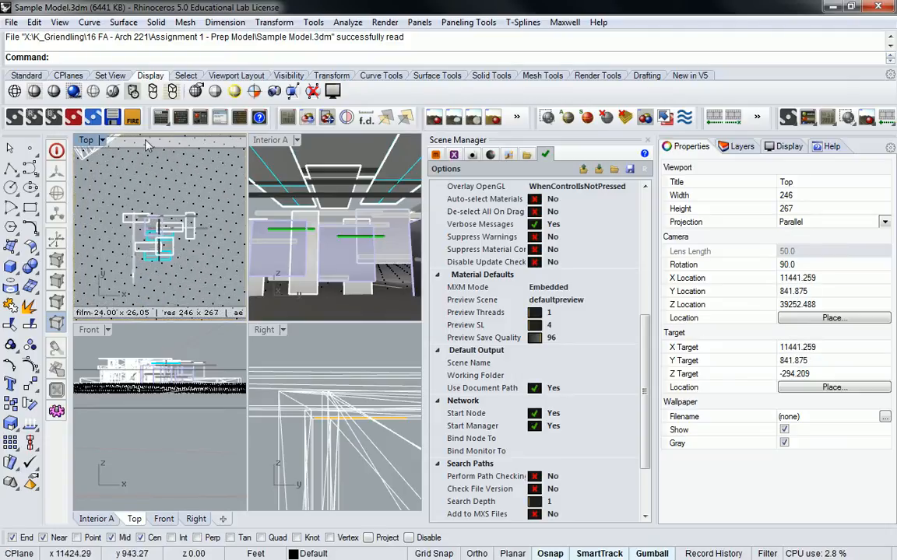
Show the camera object of the Interior A viewport with the Camera command's Show option and inspect its cone in the Top view
click(284, 147)
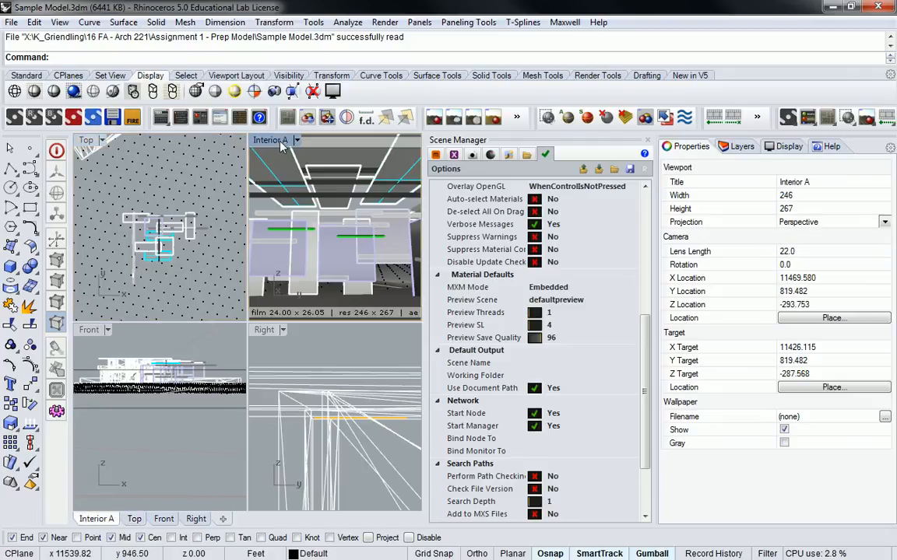
text(Camera)
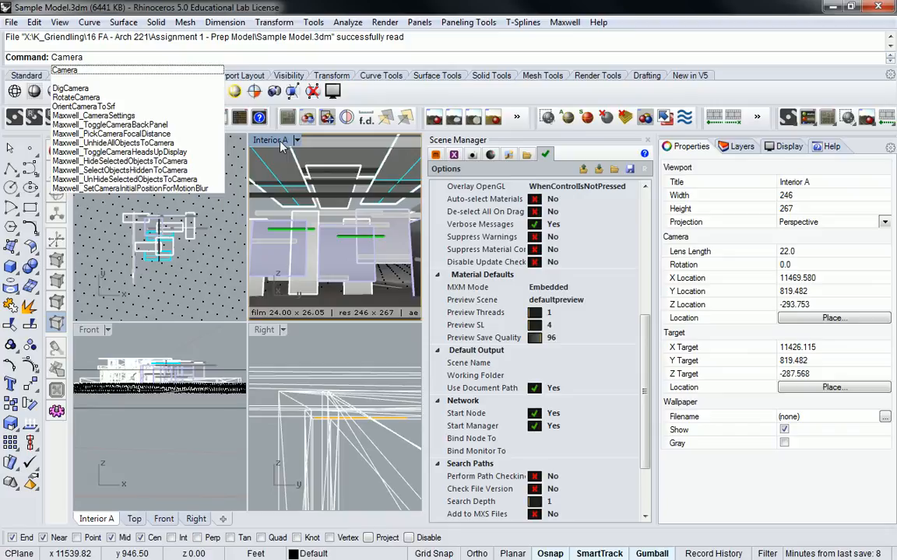
key(Return)
text(Camera)
key(Return)
text(s)
key(Return)
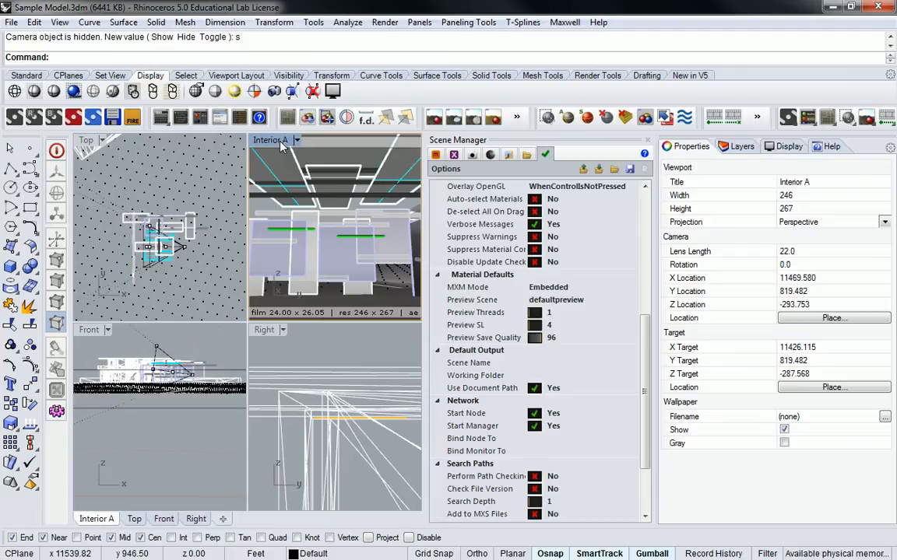
scroll(168, 237, up, 4)
scroll(166, 241, up, 3)
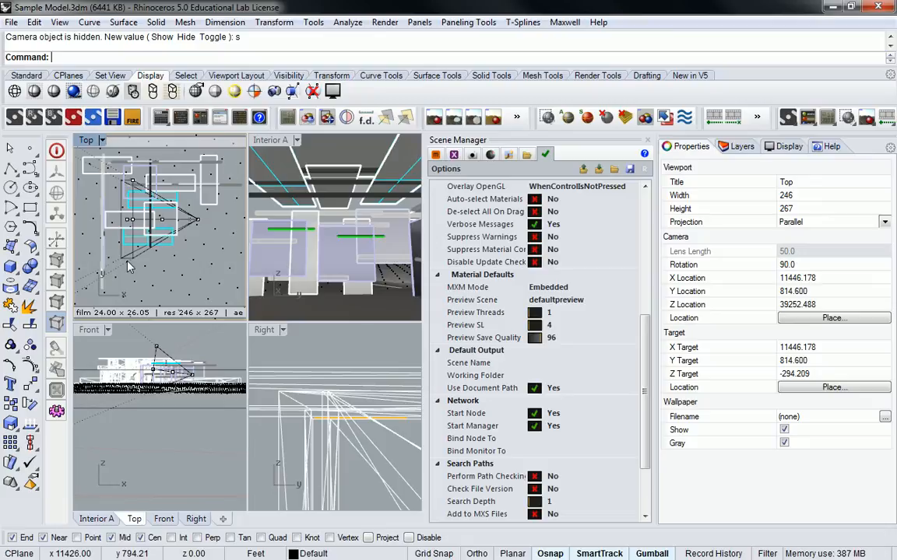
Open the Maxwell camera settings and set the fStop of the Interior A camera to 2.5
click(476, 153)
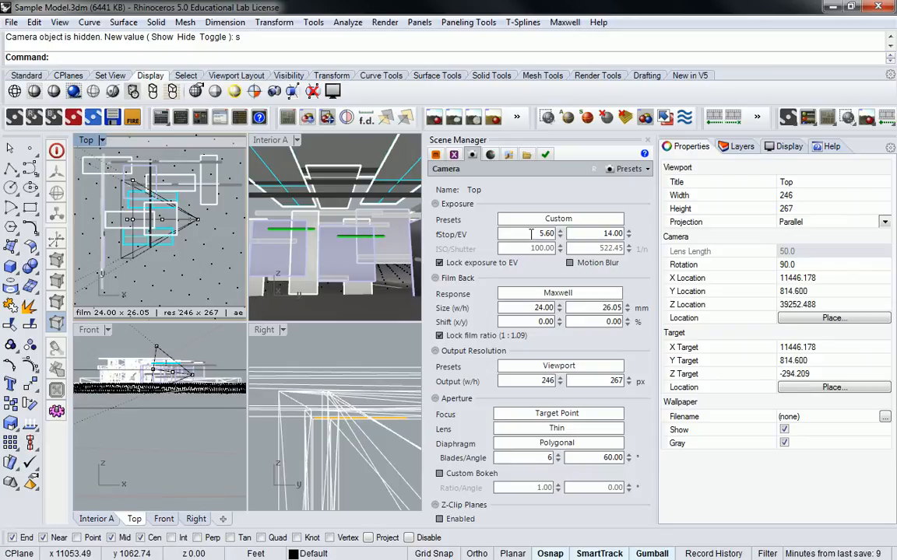
scroll(155, 215, down, 15)
right_drag(145, 221, 209, 218)
scroll(208, 218, up, 12)
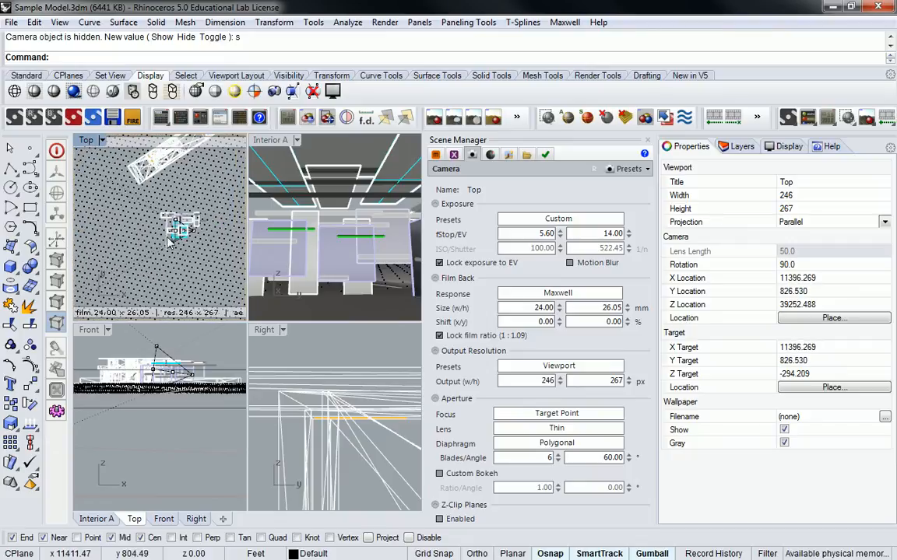
scroll(185, 231, up, 2)
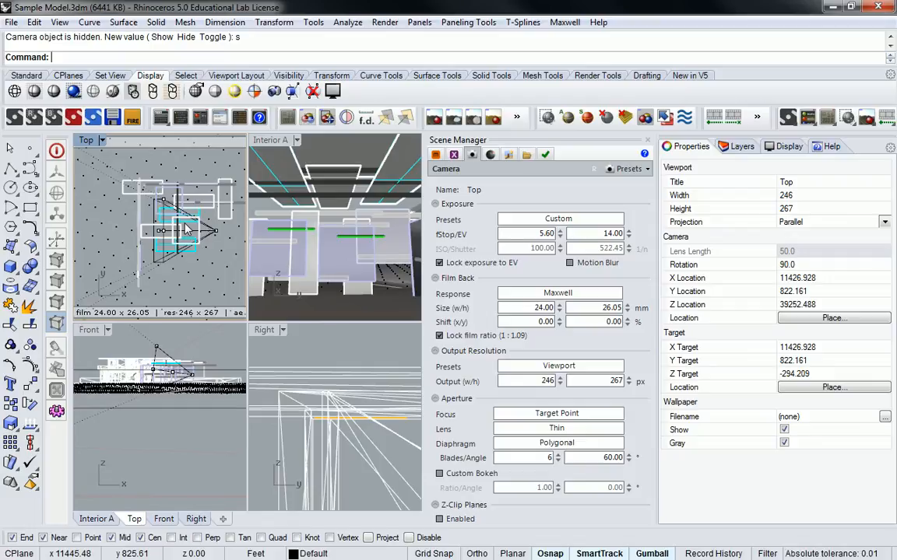
click(272, 144)
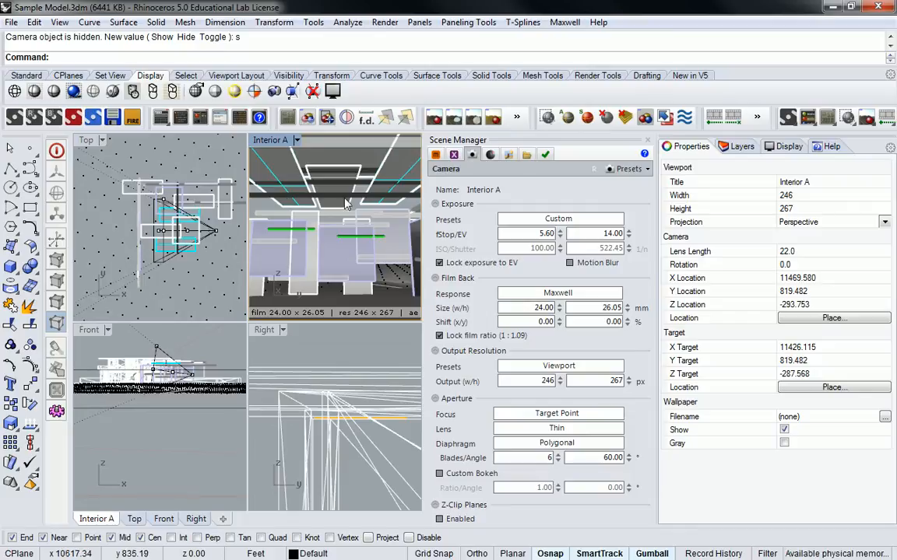
click(535, 235)
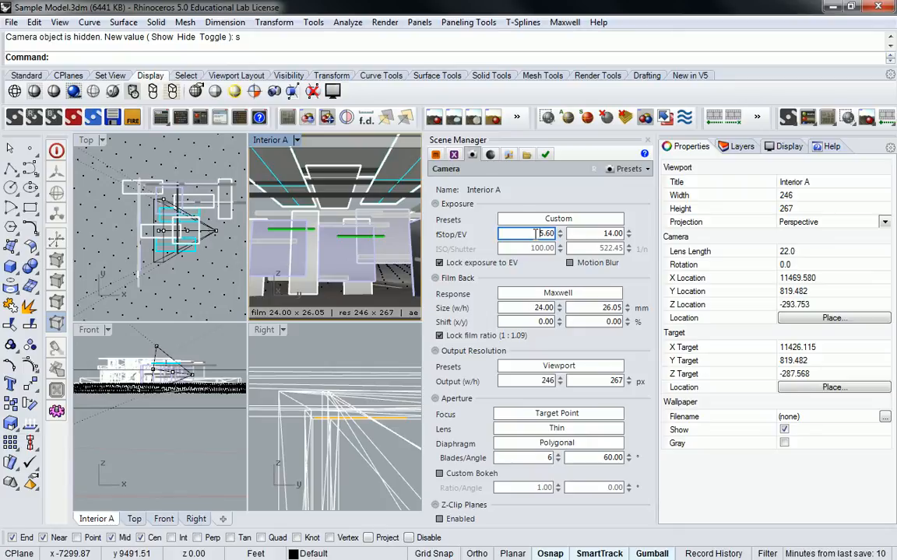
drag(536, 232, 561, 234)
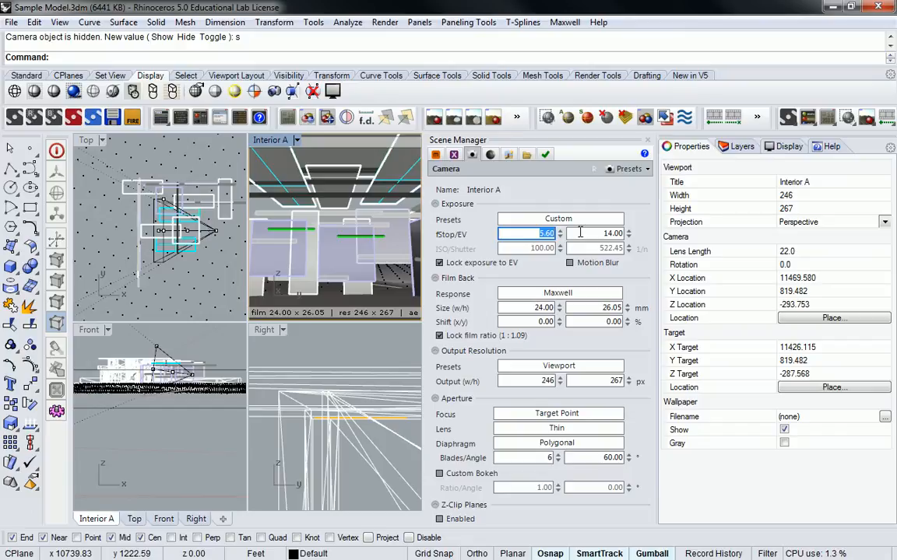
text(2.5)
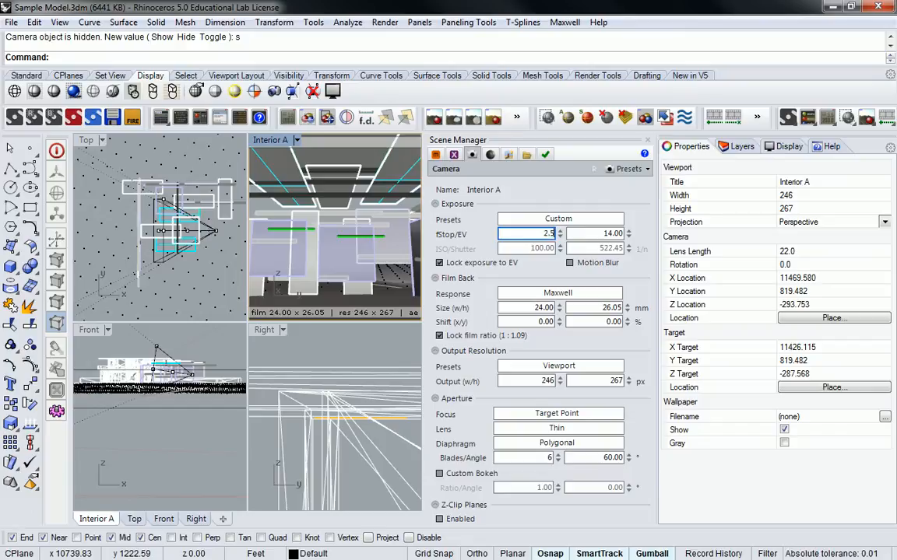
click(589, 234)
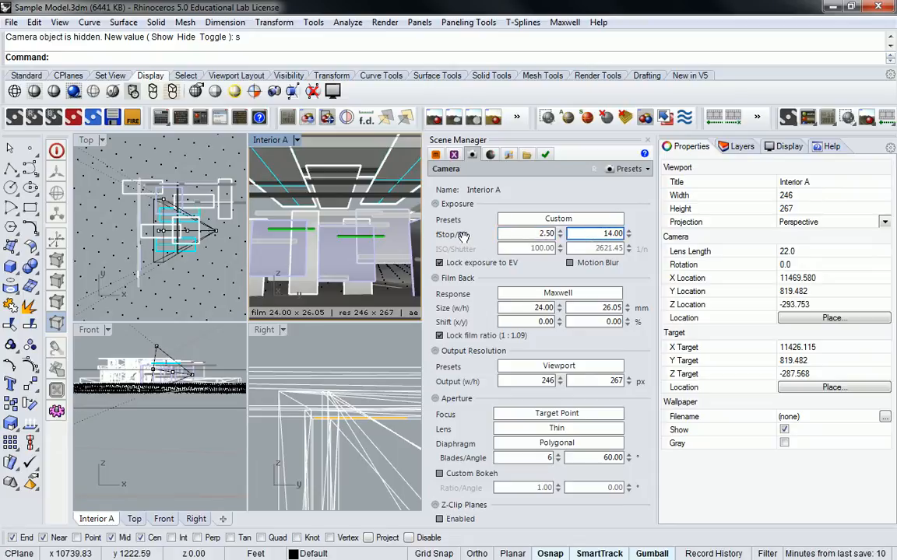
Pick the focal distance for the Interior A camera at the near endpoint of the green line on the second translucent panel
click(181, 236)
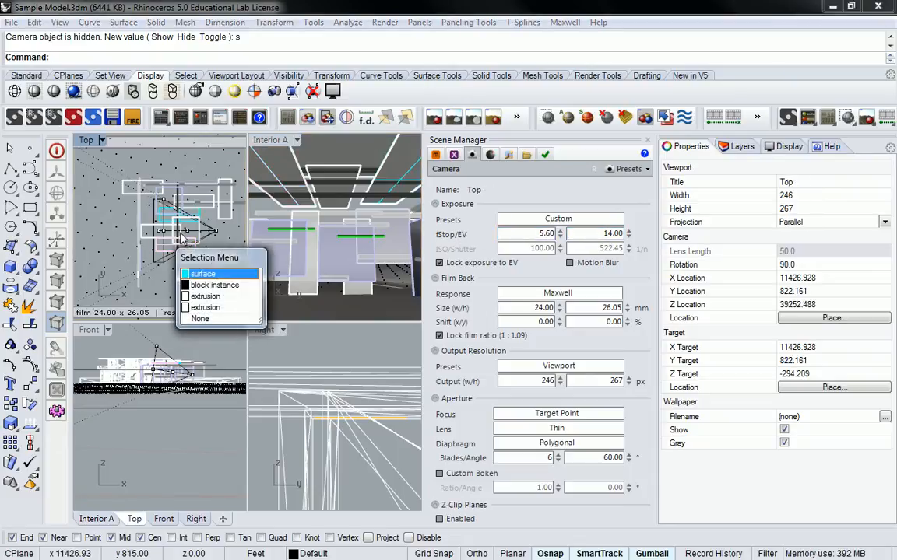
click(209, 234)
scroll(209, 233, up, 4)
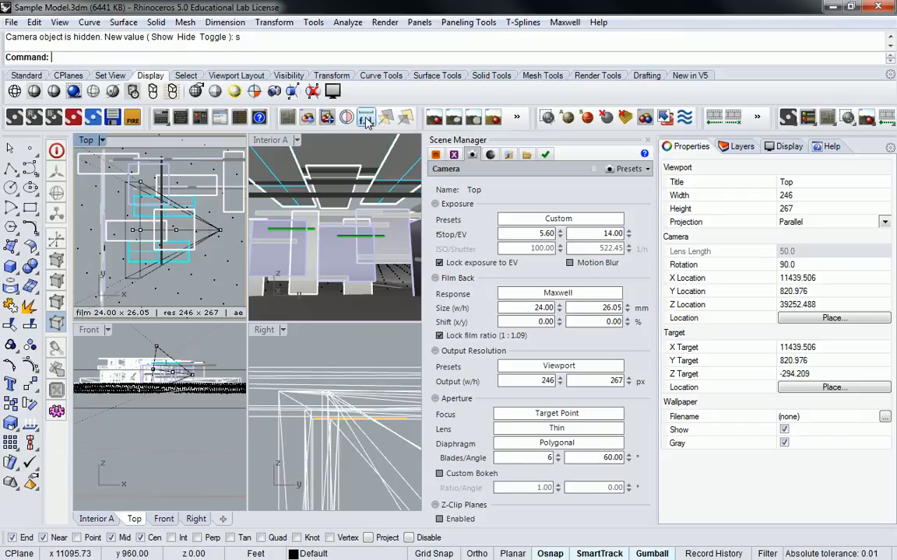
click(367, 118)
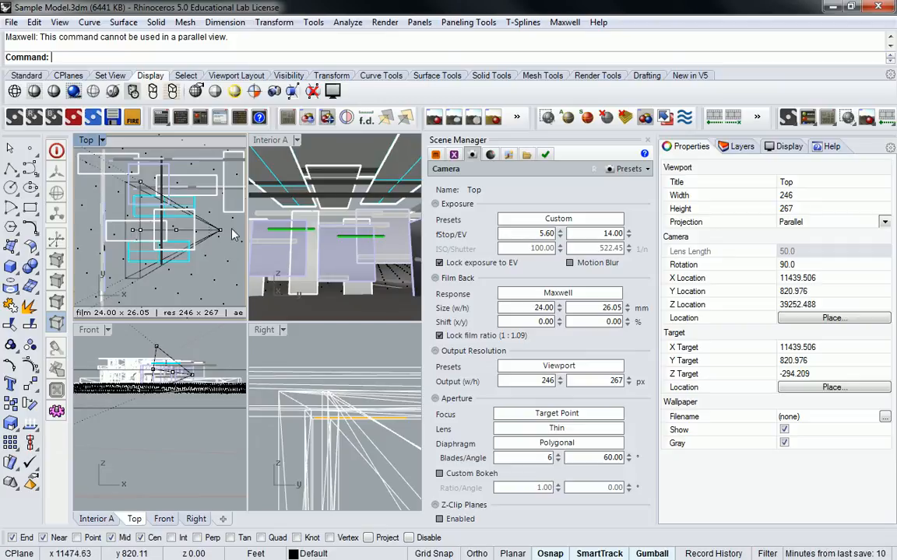
click(315, 212)
right_click(316, 212)
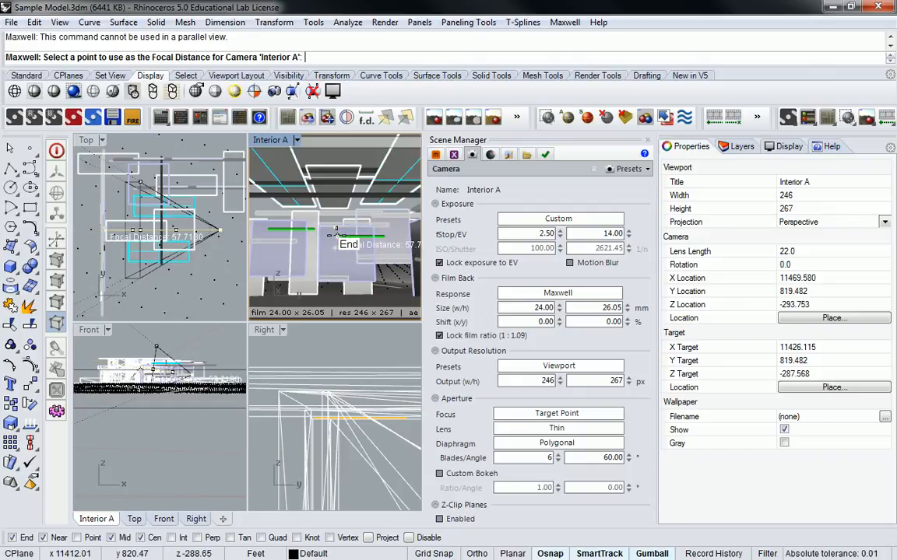
click(337, 232)
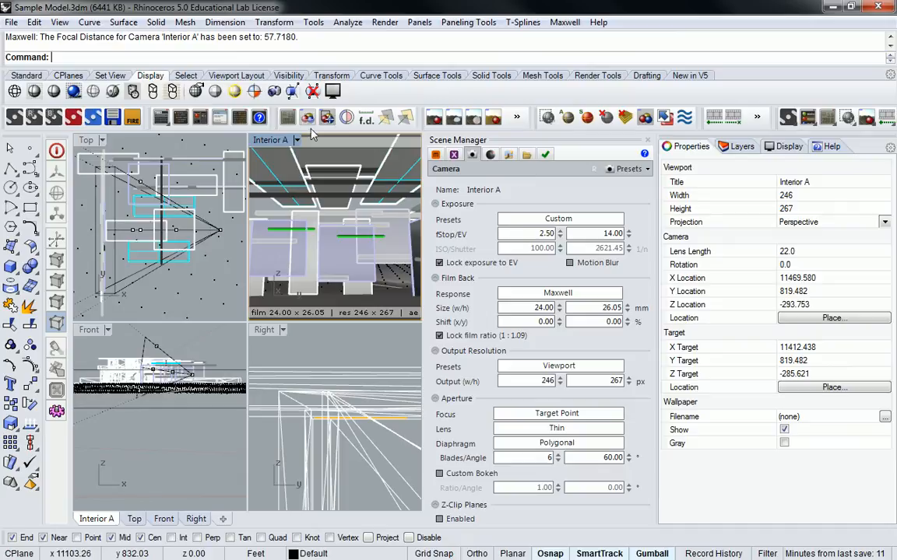
Render the scene in Maxwell Render, overwriting the existing Sample Model output files, and dismiss the first-time rendering tips
click(15, 118)
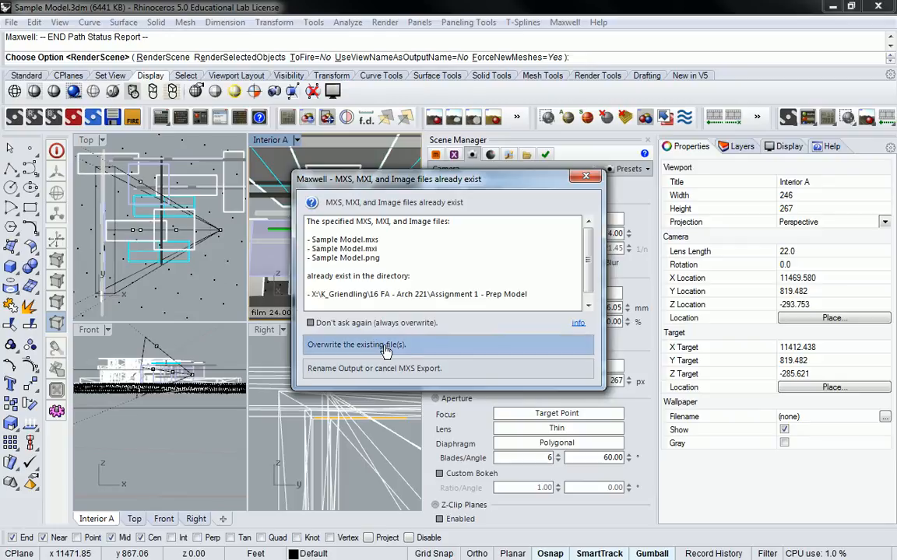
click(386, 348)
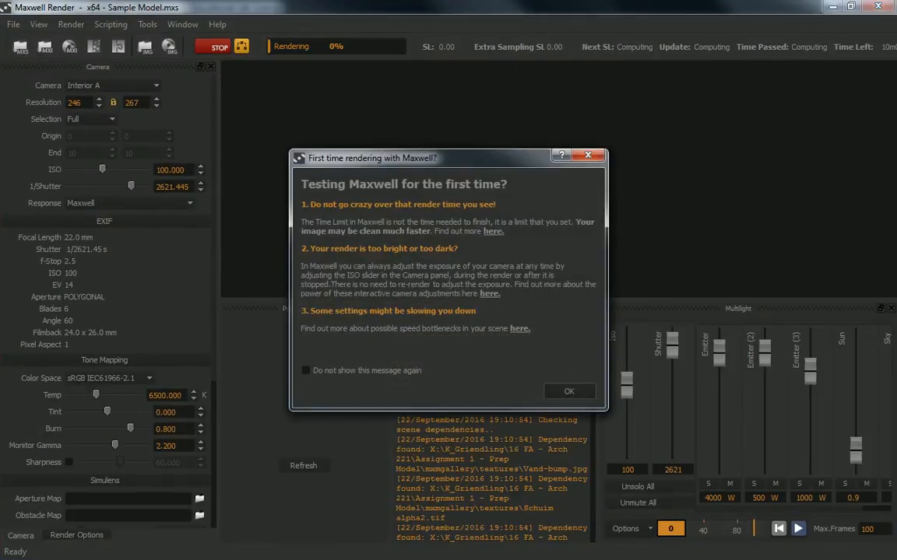
click(569, 392)
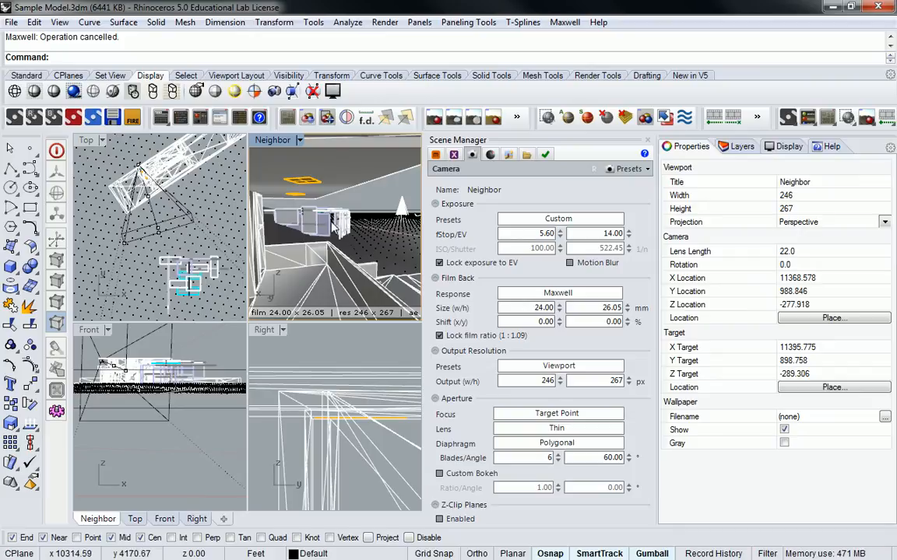
Maximize the Neighbor view, pick its focal distance on the building's white slatted frame, and return to the four-viewport layout
double_click(272, 140)
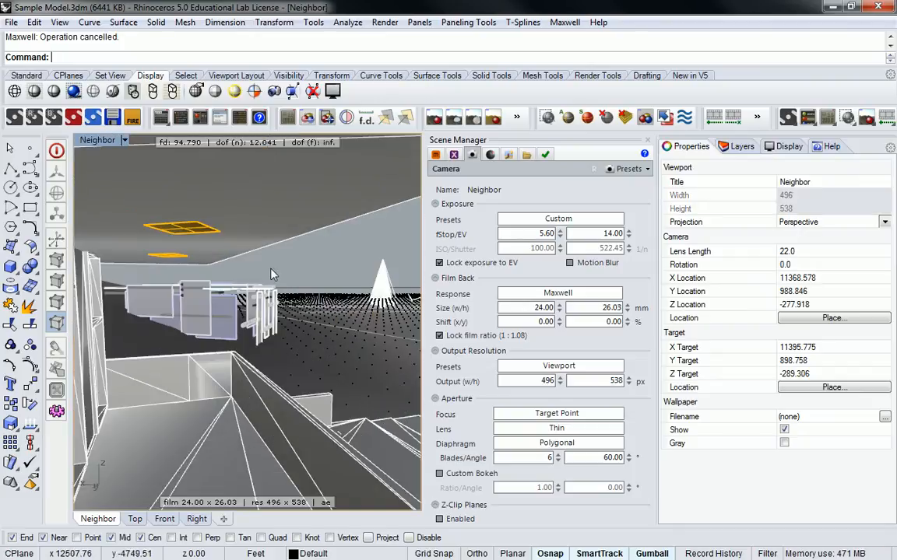
click(365, 118)
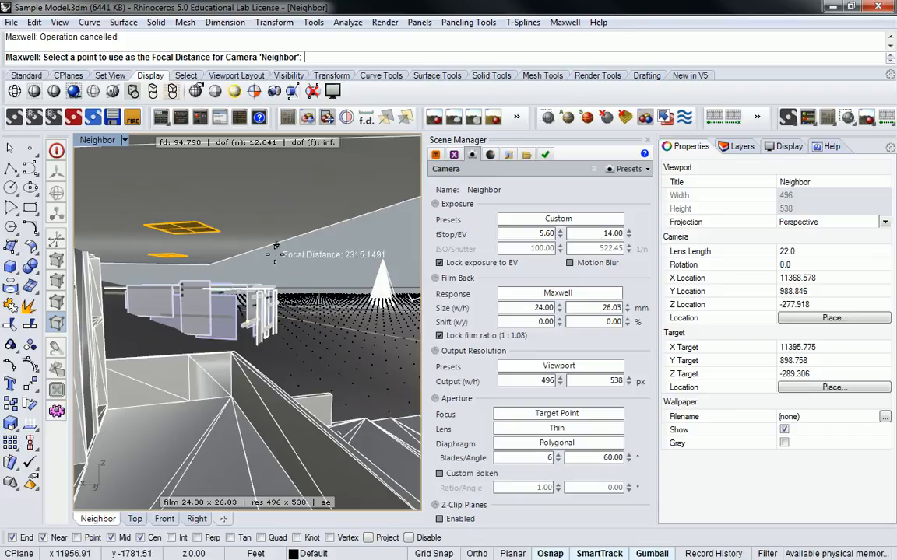
click(266, 296)
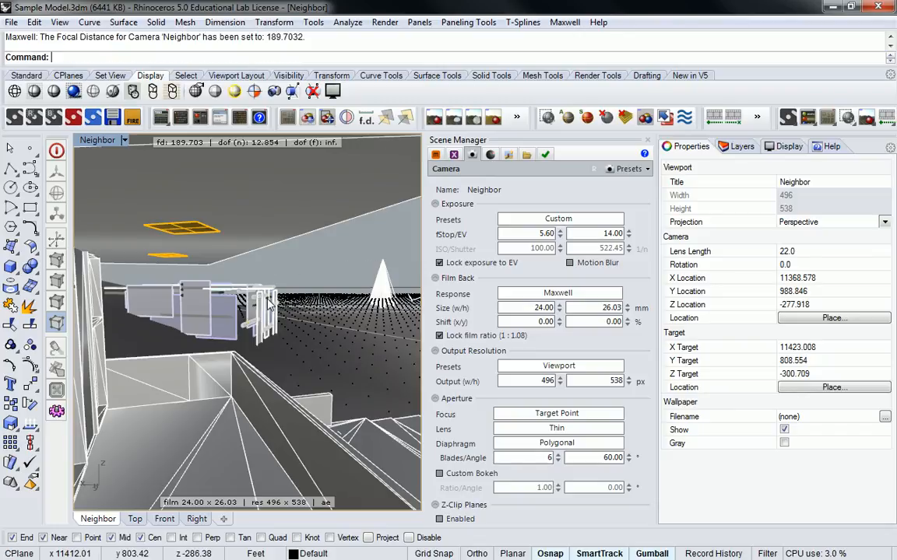
double_click(97, 140)
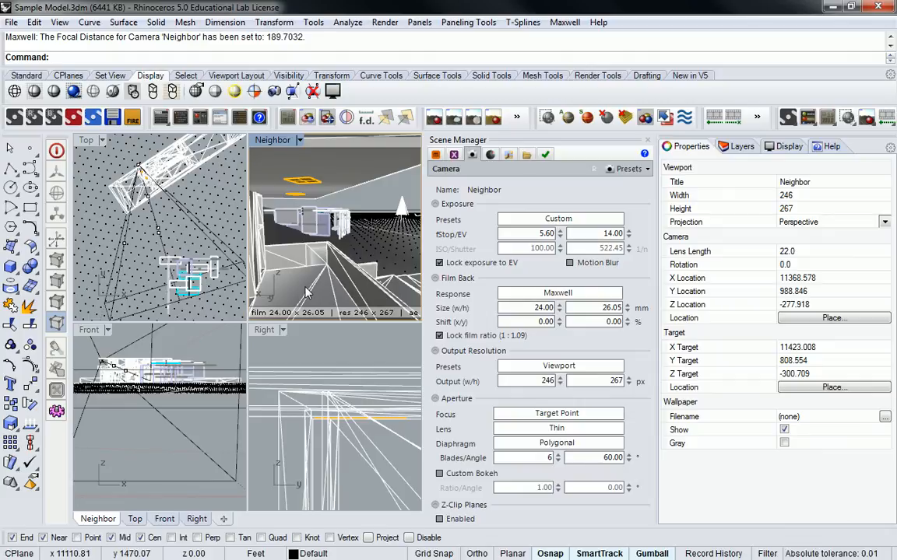
Maximize the Neighbor viewport, preview it in Wireframe and Rendered display modes, and return it to Shaded
double_click(276, 142)
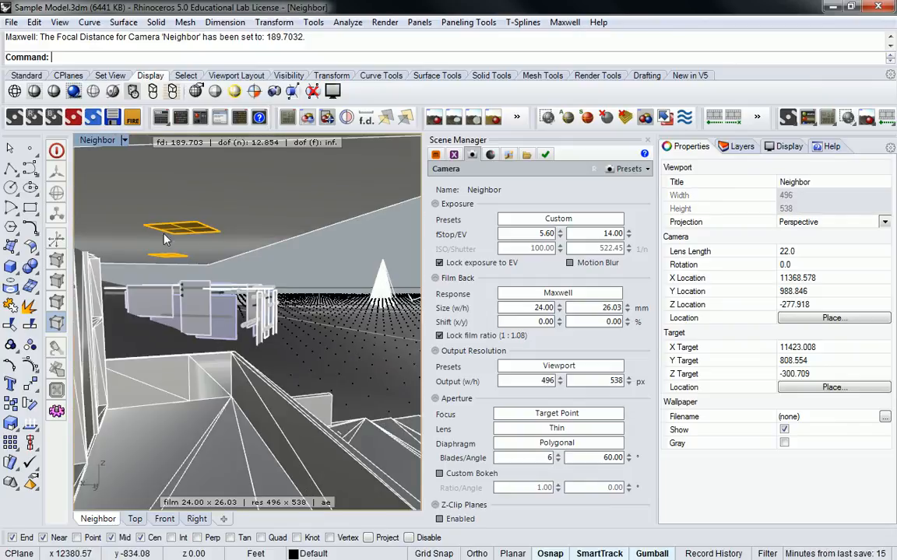
click(15, 91)
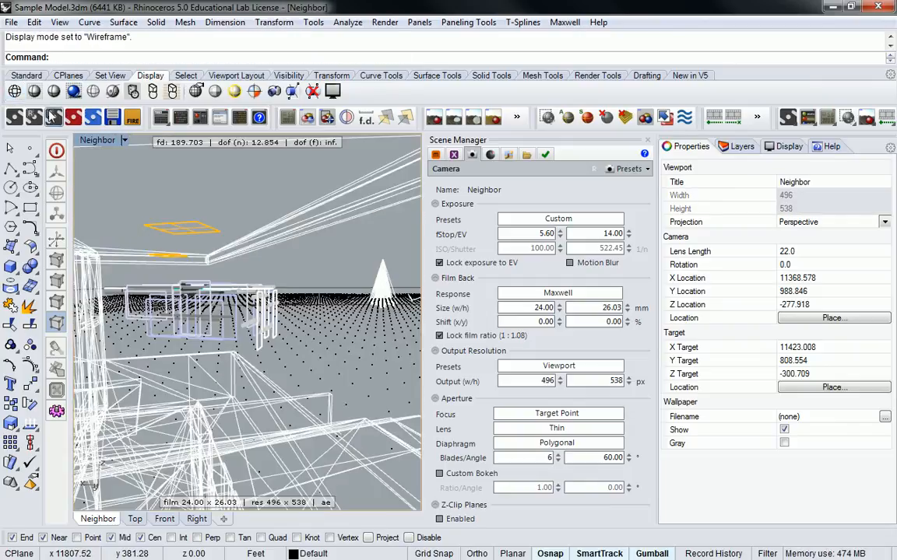
click(74, 91)
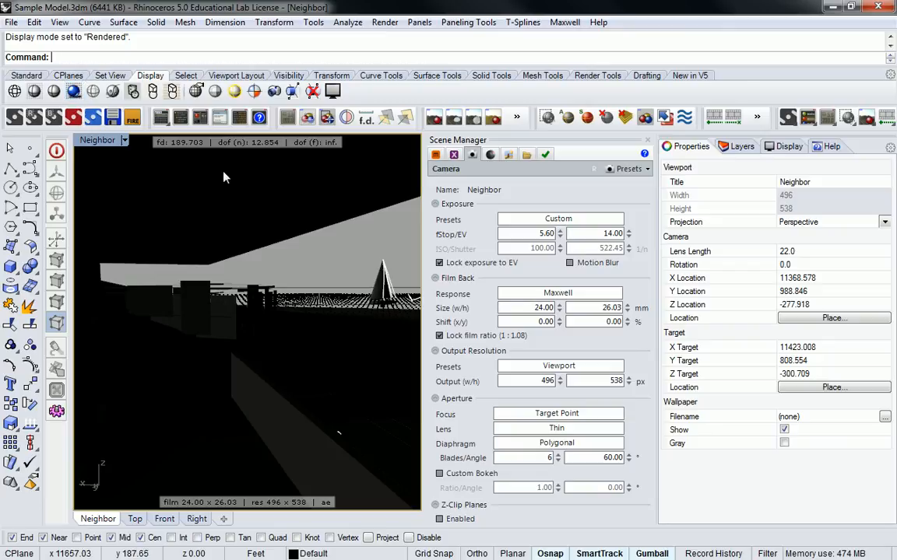
click(55, 93)
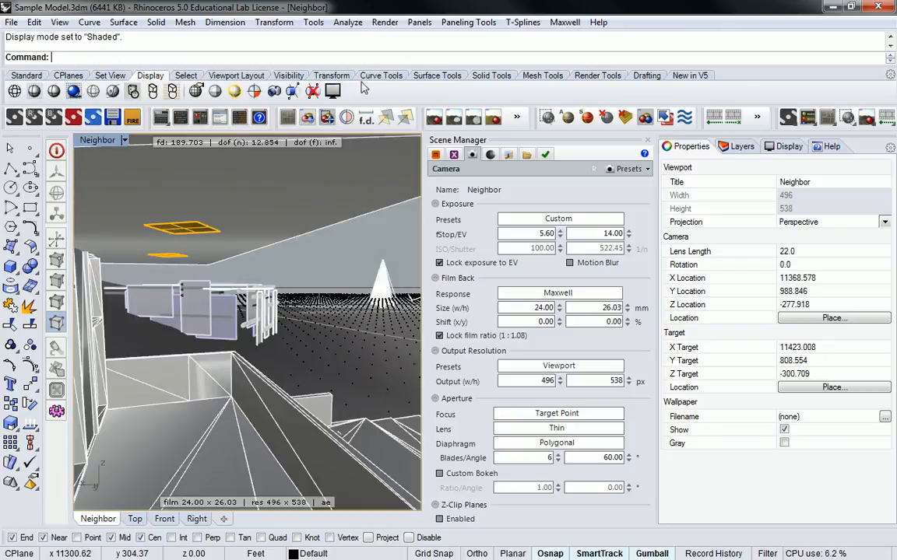
Render the Neighbor view in Maxwell Render, overwriting the existing output files, and dismiss the first-time rendering tips to inspect the developing image
click(455, 155)
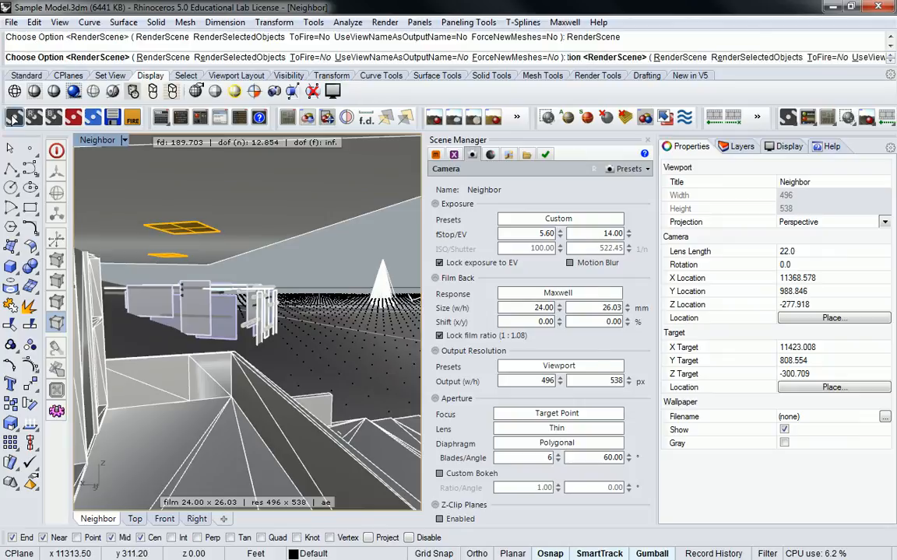
click(428, 344)
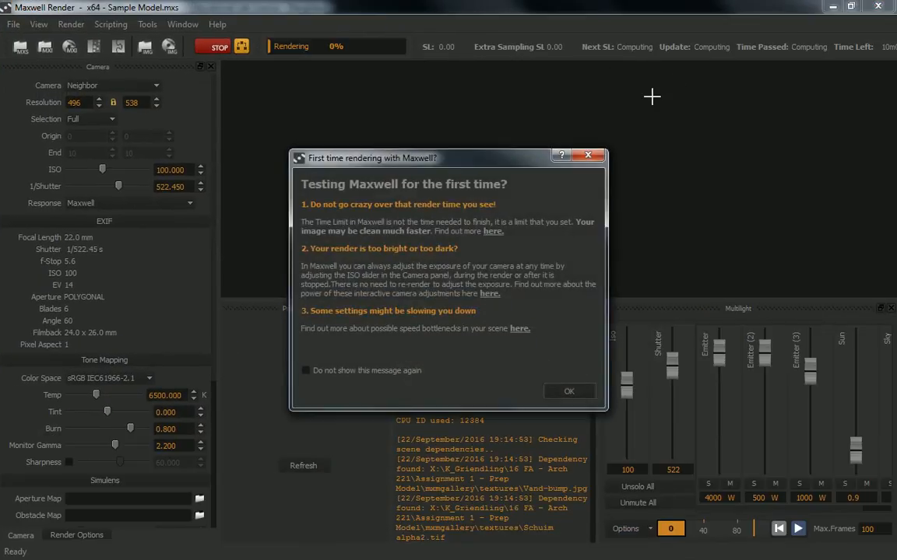
click(567, 389)
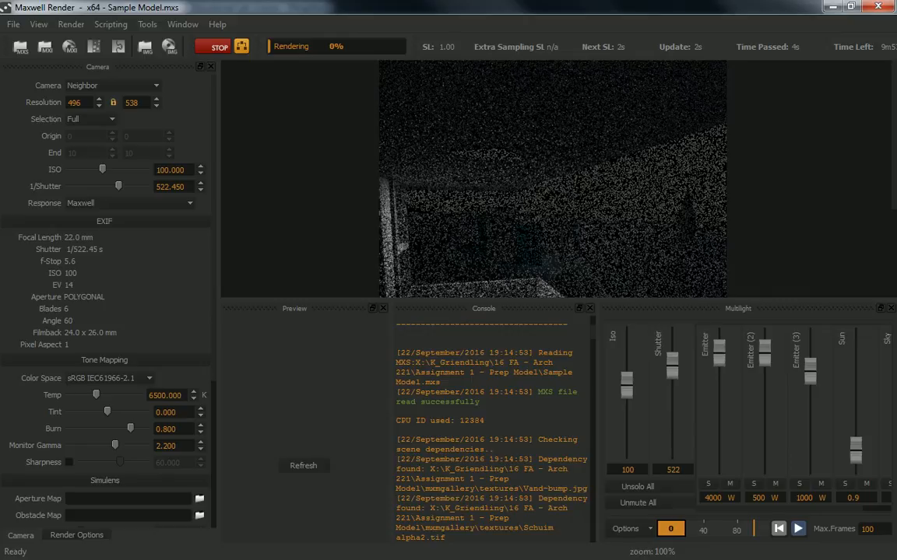
scroll(553, 153, down, 3)
scroll(583, 198, up, 2)
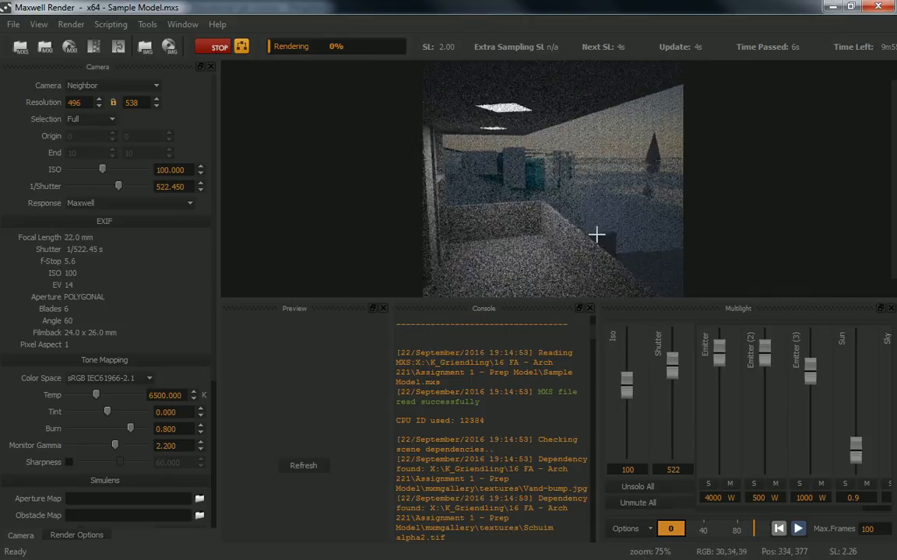
scroll(613, 231, up, 1)
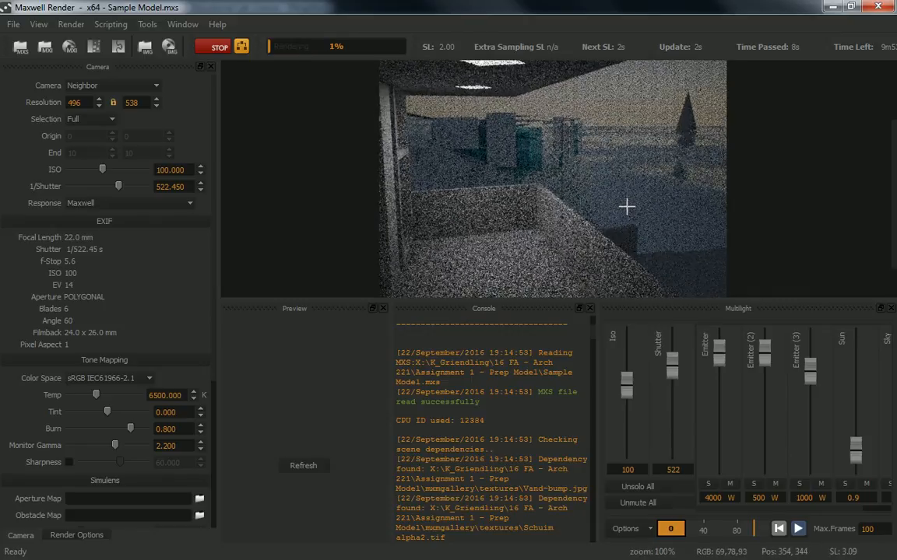
scroll(627, 206, down, 1)
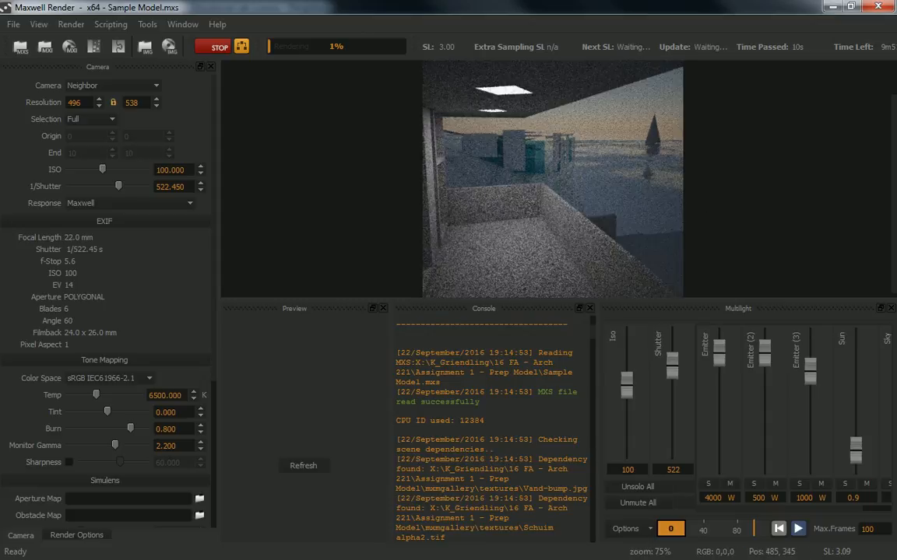